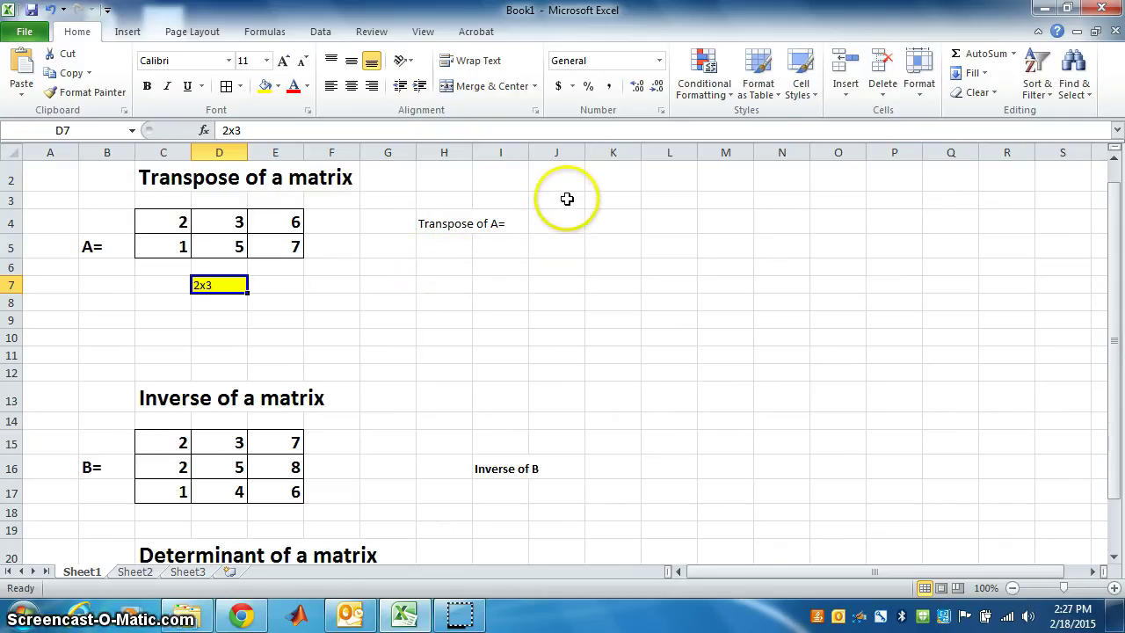
Calculate the transpose of matrix A in J3:K5 with the array formula =TRANSPOSE(C4:E5)
left_click(566, 199)
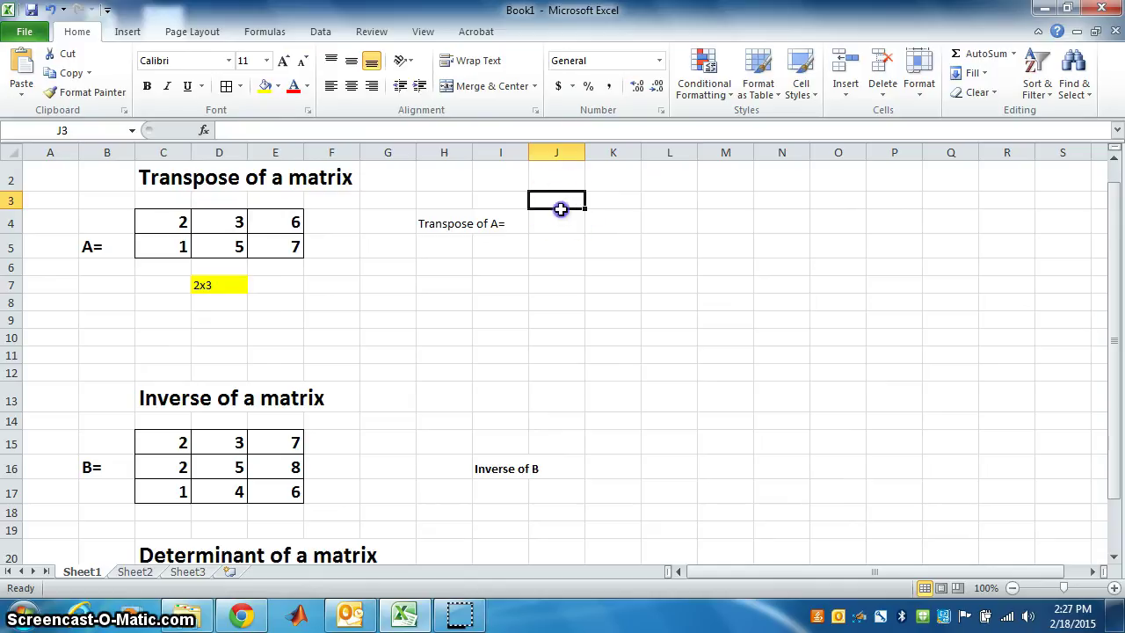
left_click_drag(561, 214, 601, 239)
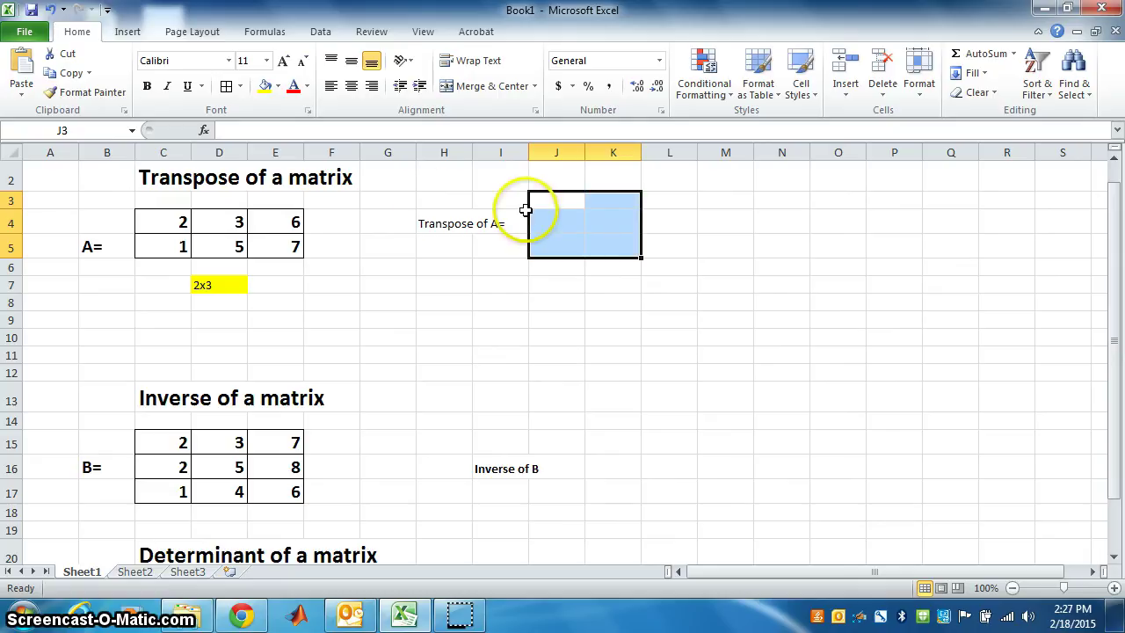
left_click(226, 130)
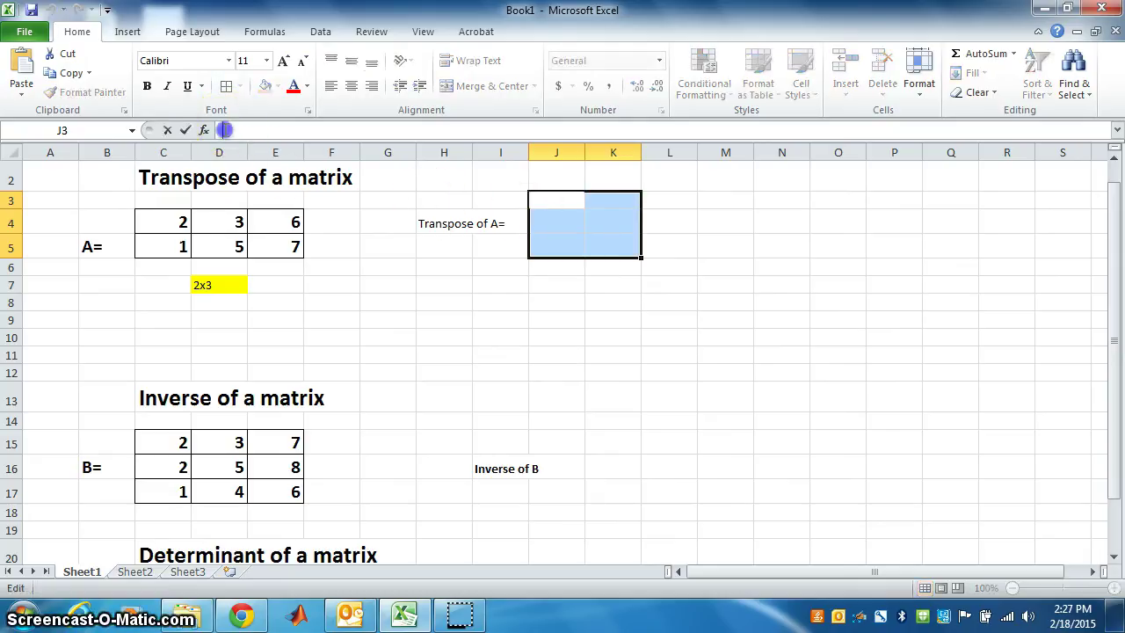
type("=")
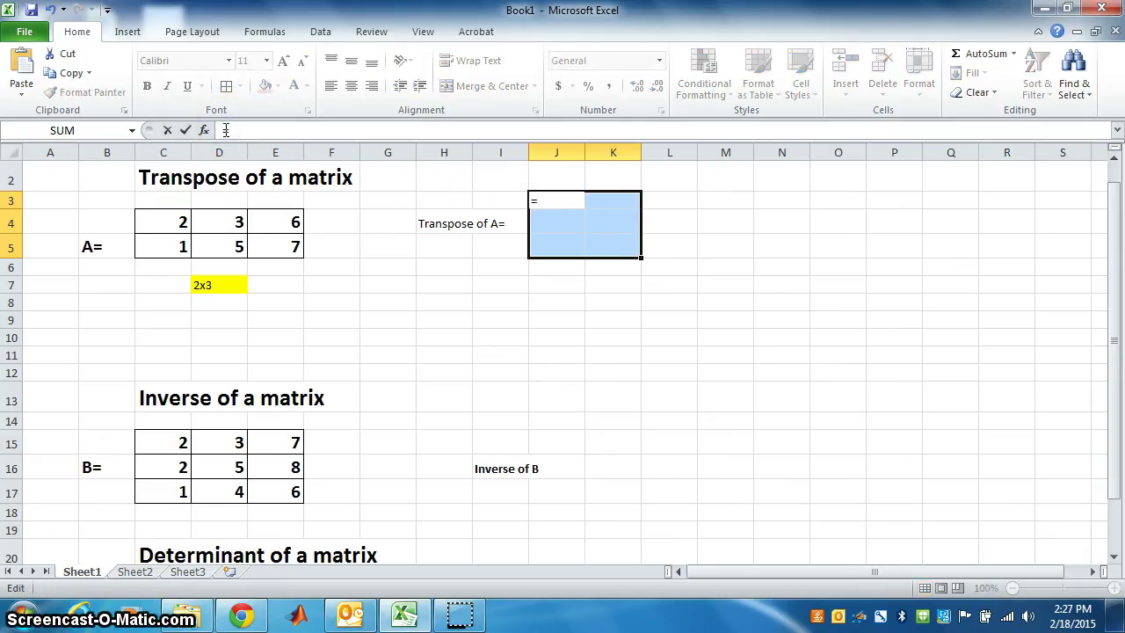
type("tr")
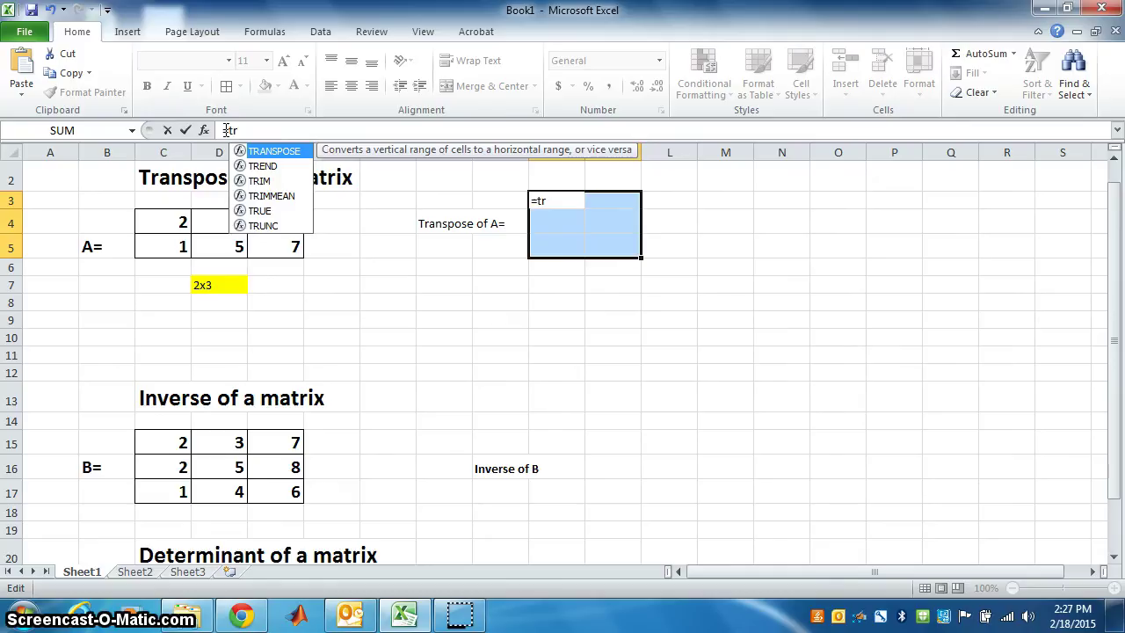
type("an")
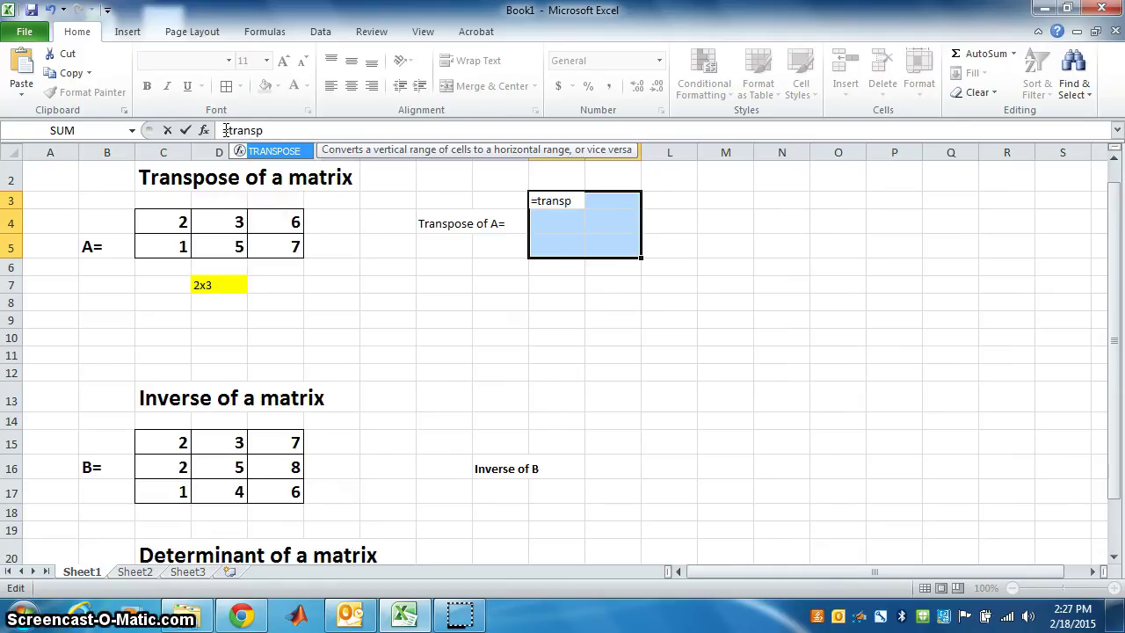
type("sp")
double_click(273, 151)
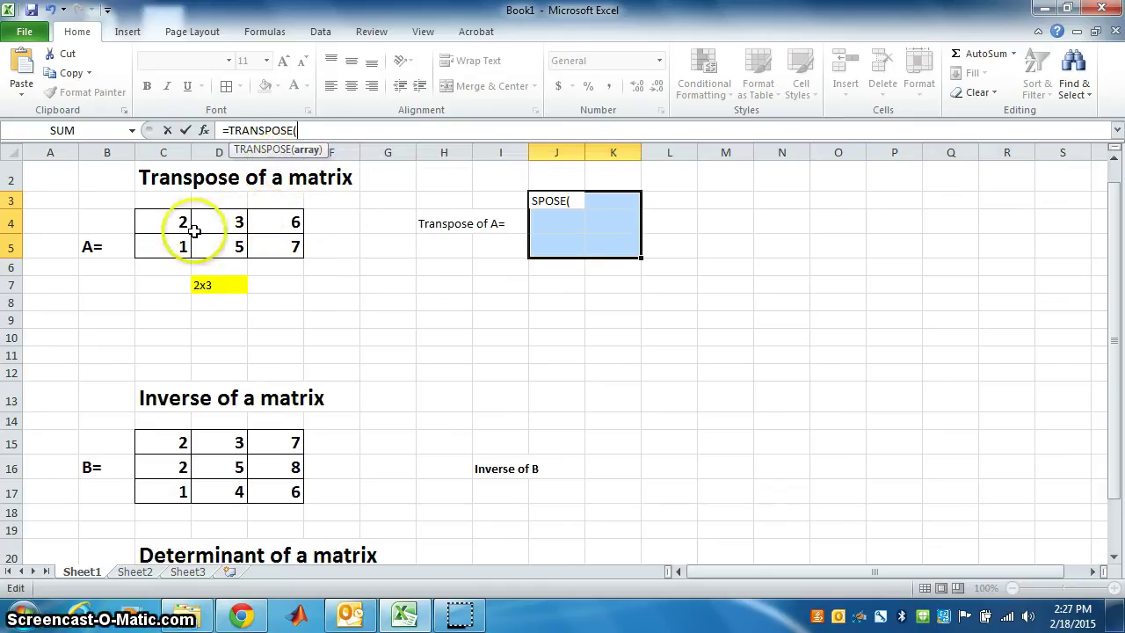
left_click(246, 220)
left_click_drag(155, 221, 262, 245)
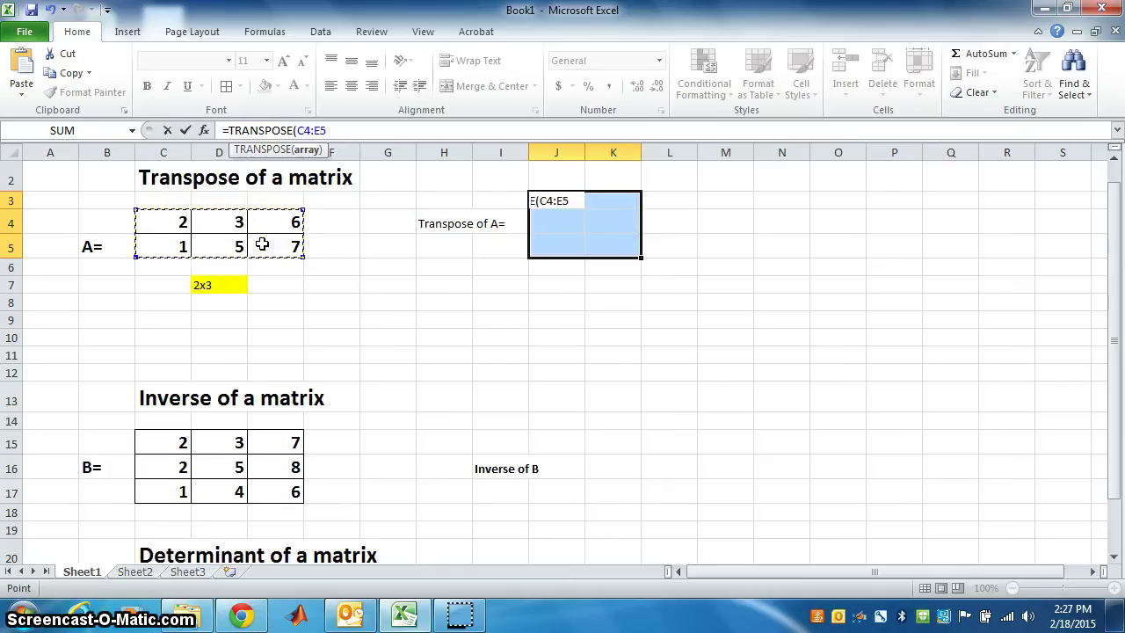
type(")")
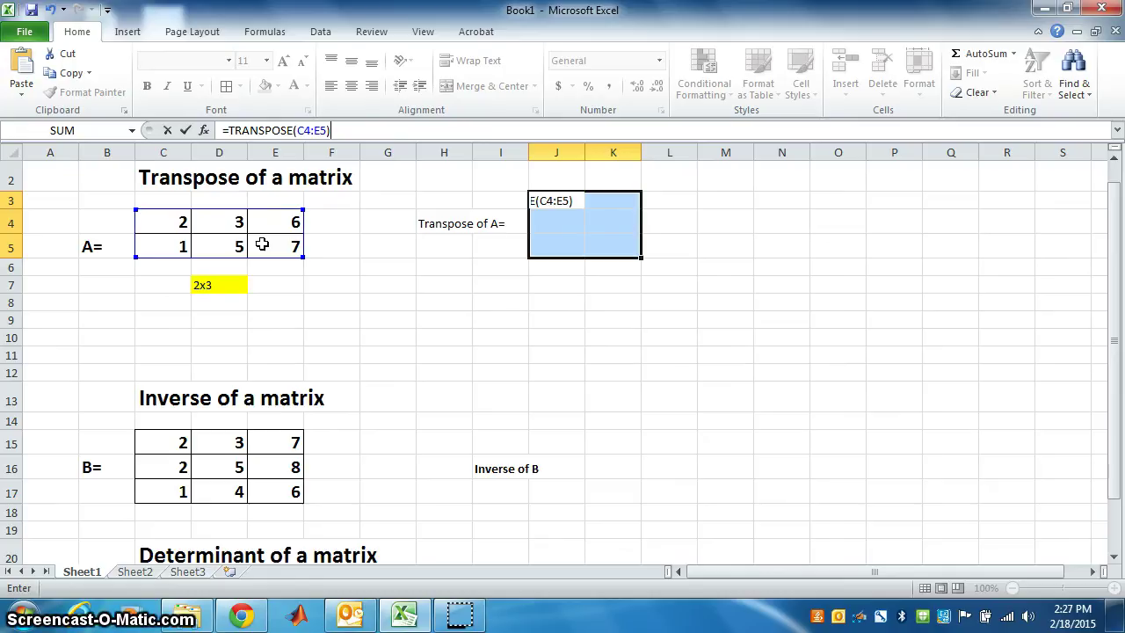
key("ctrl+shift+Return")
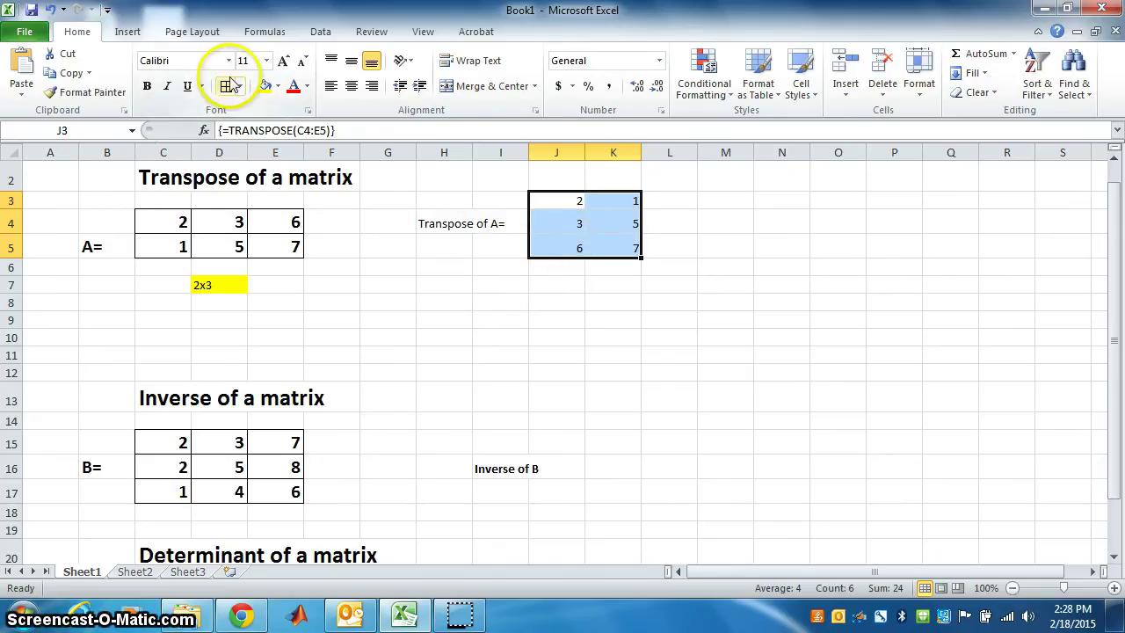
Format the transposed matrix in J3:K5 as bold with all borders and font size 16
left_click(149, 86)
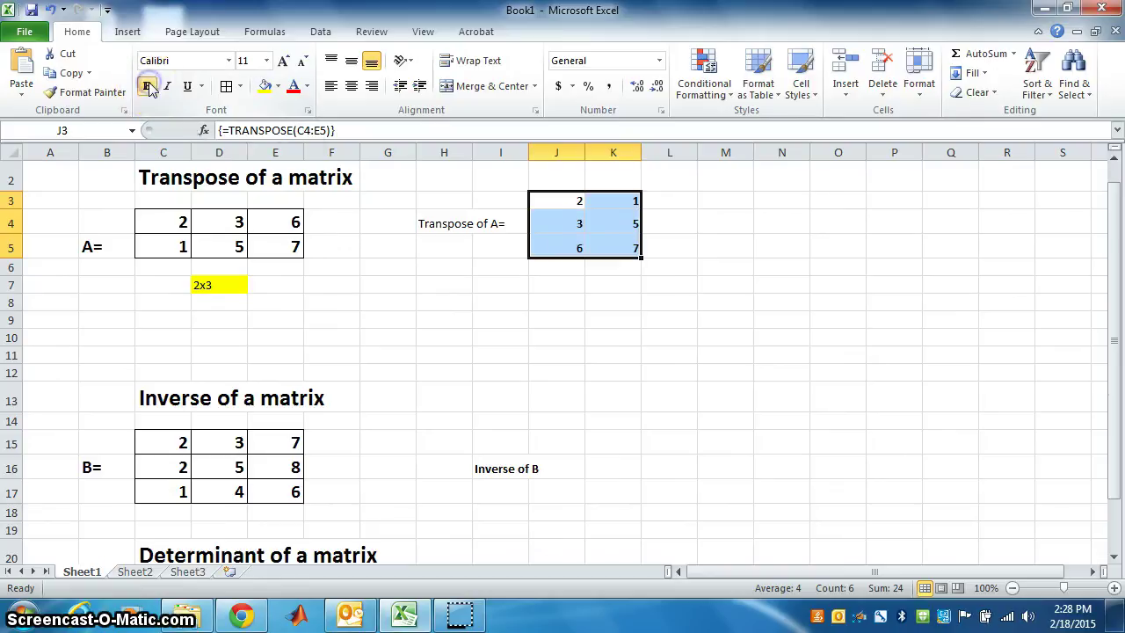
left_click(241, 87)
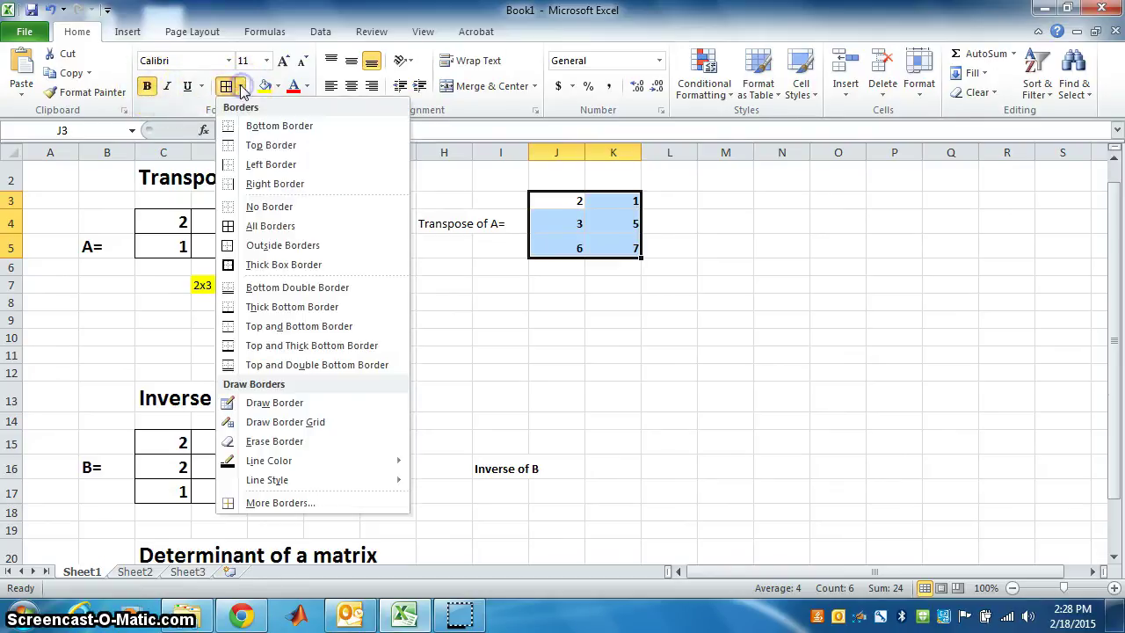
left_click(226, 226)
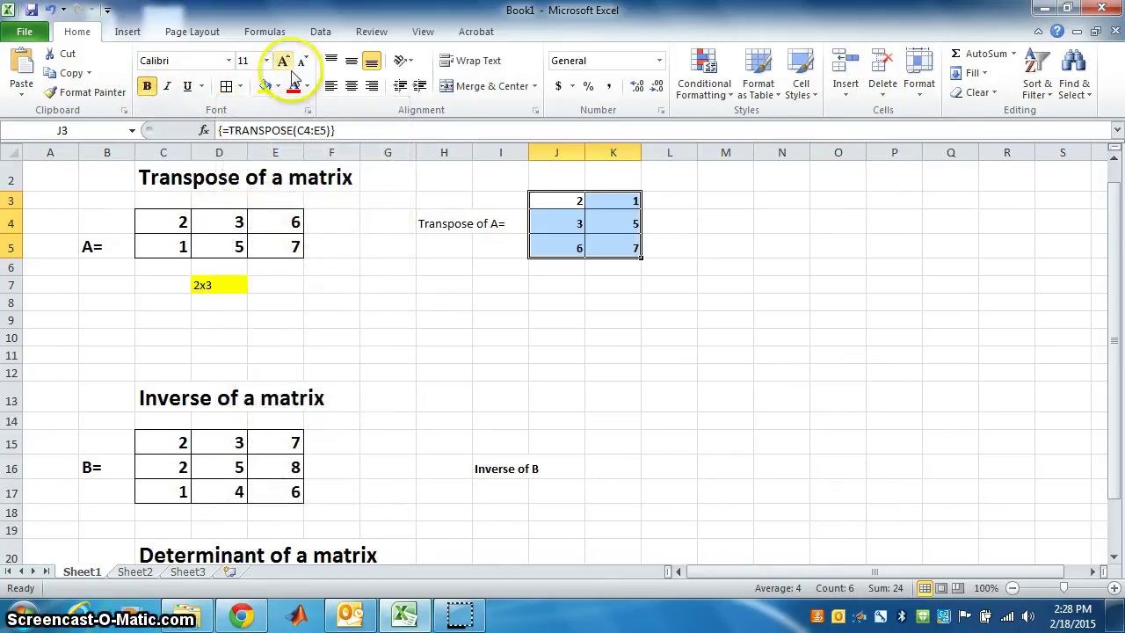
left_click(267, 60)
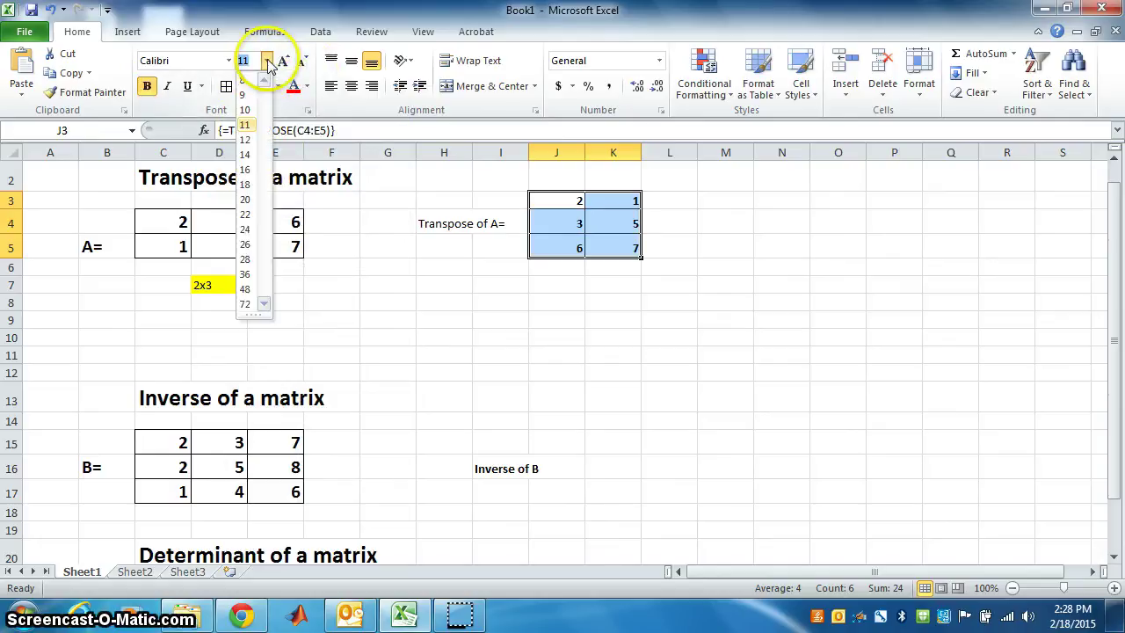
left_click(245, 172)
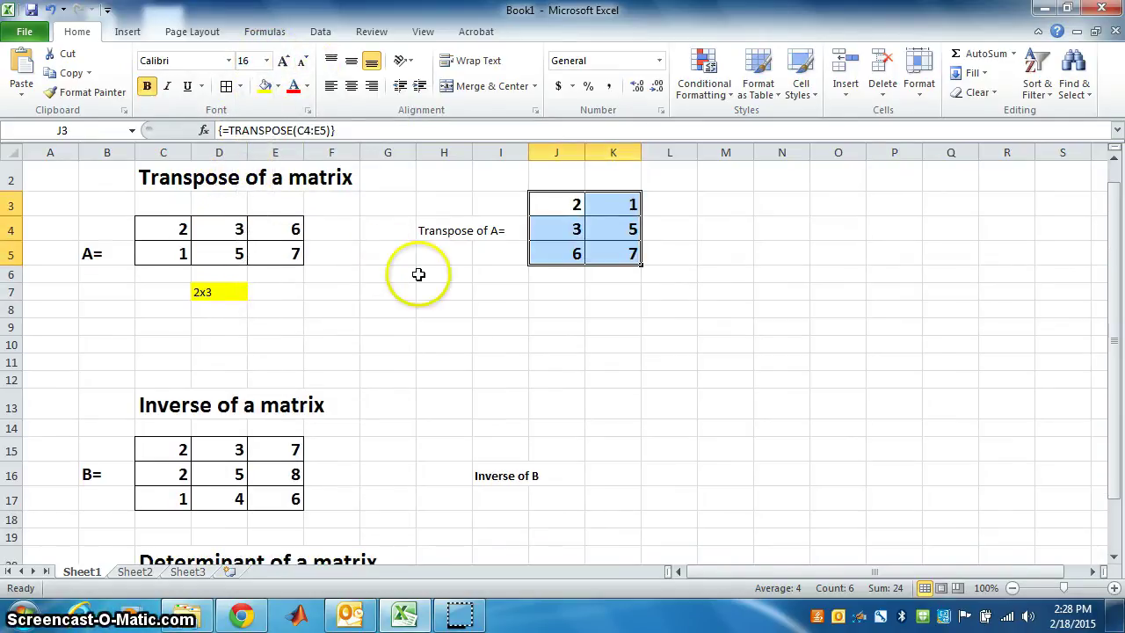
Fill the transposed matrix cells J3:K5 with the green theme color
left_click(278, 86)
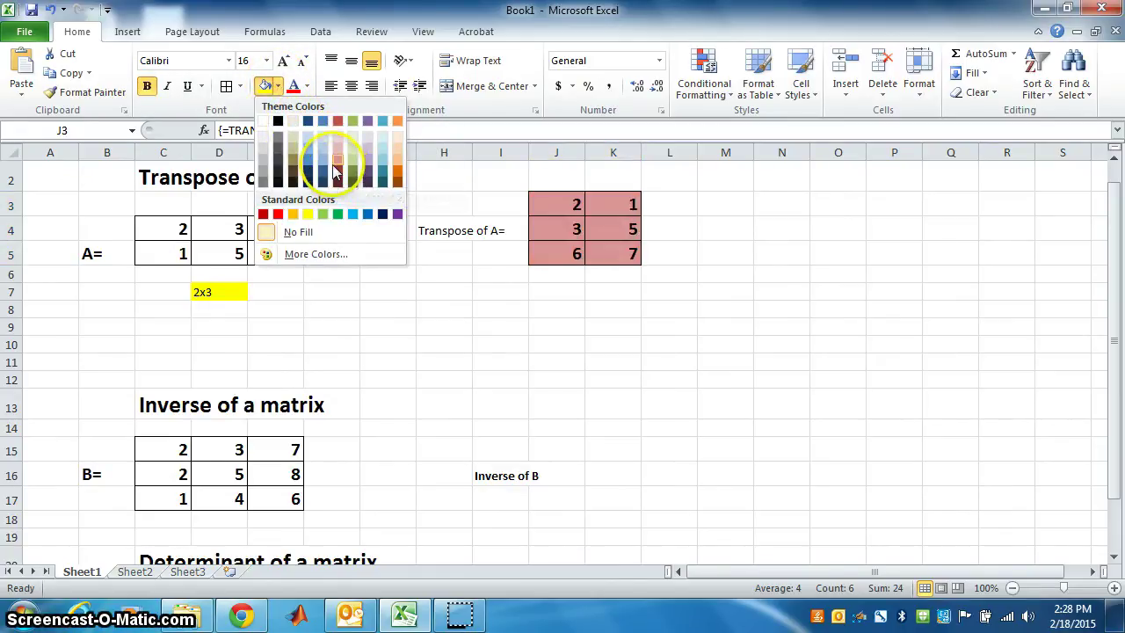
left_click(350, 121)
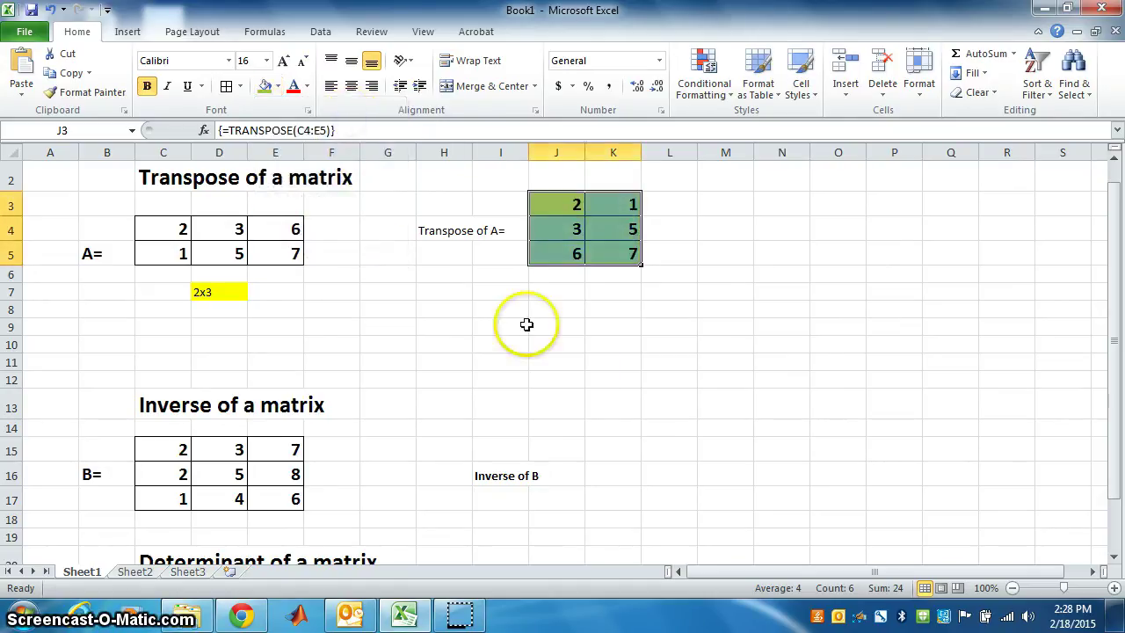
left_click(578, 365)
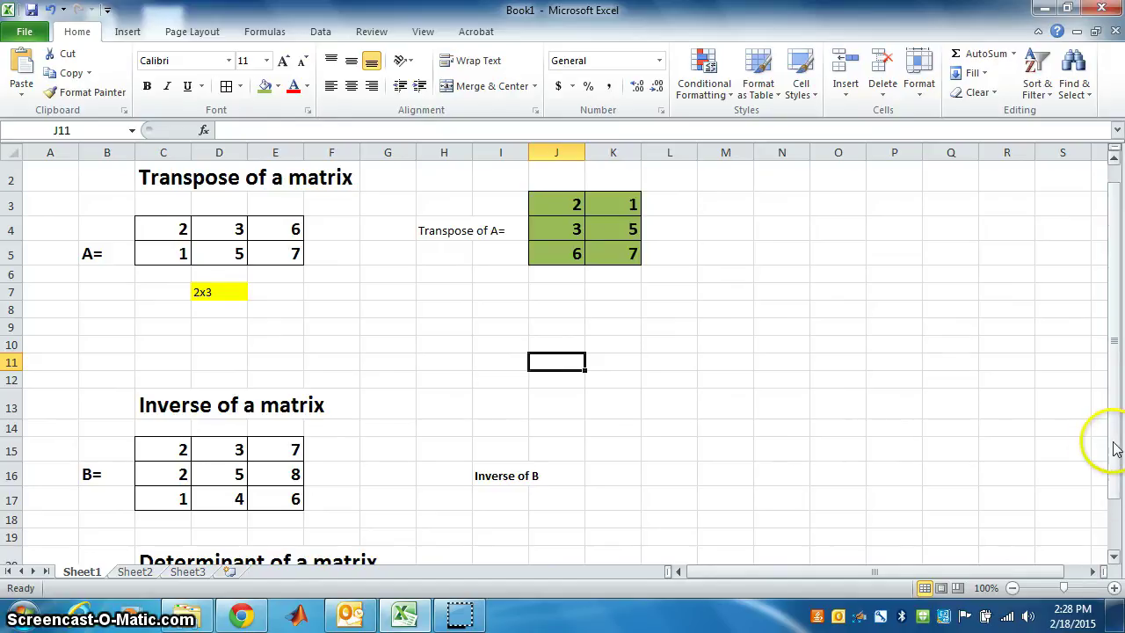
Enter the size label 3x3 in cell D19 below matrix B
left_click_drag(1115, 448, 1118, 483)
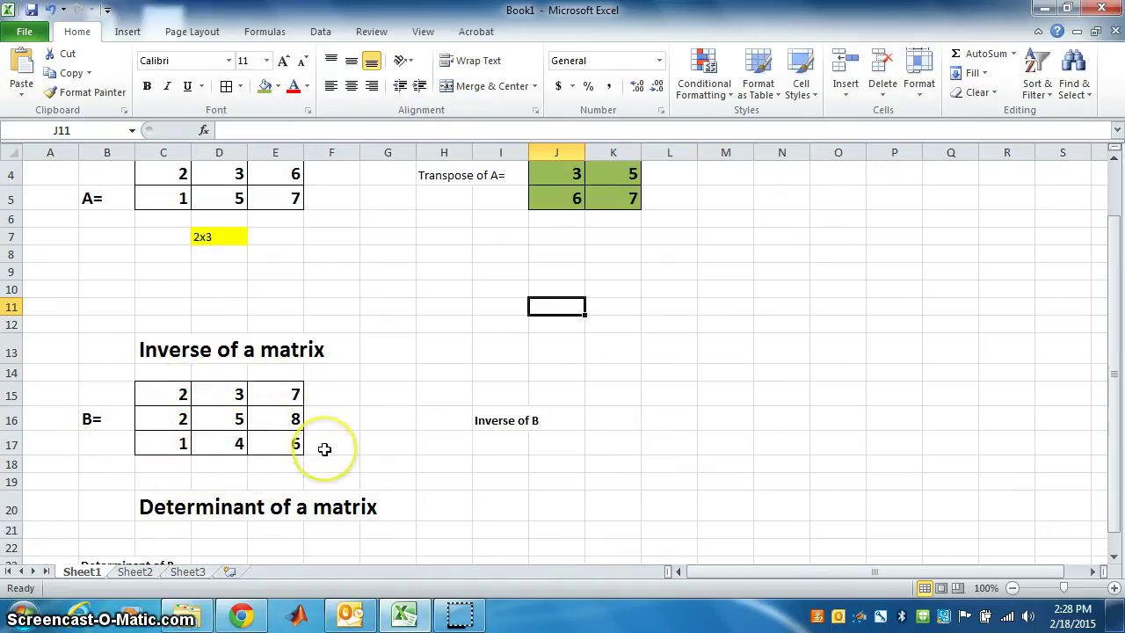
left_click(213, 481)
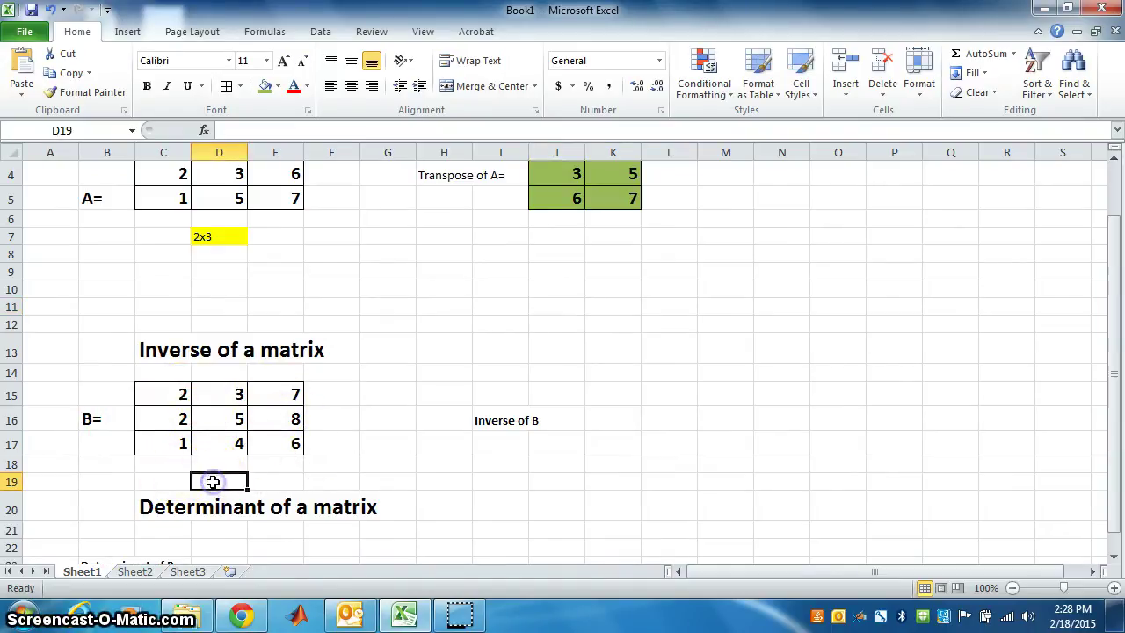
type("3x3")
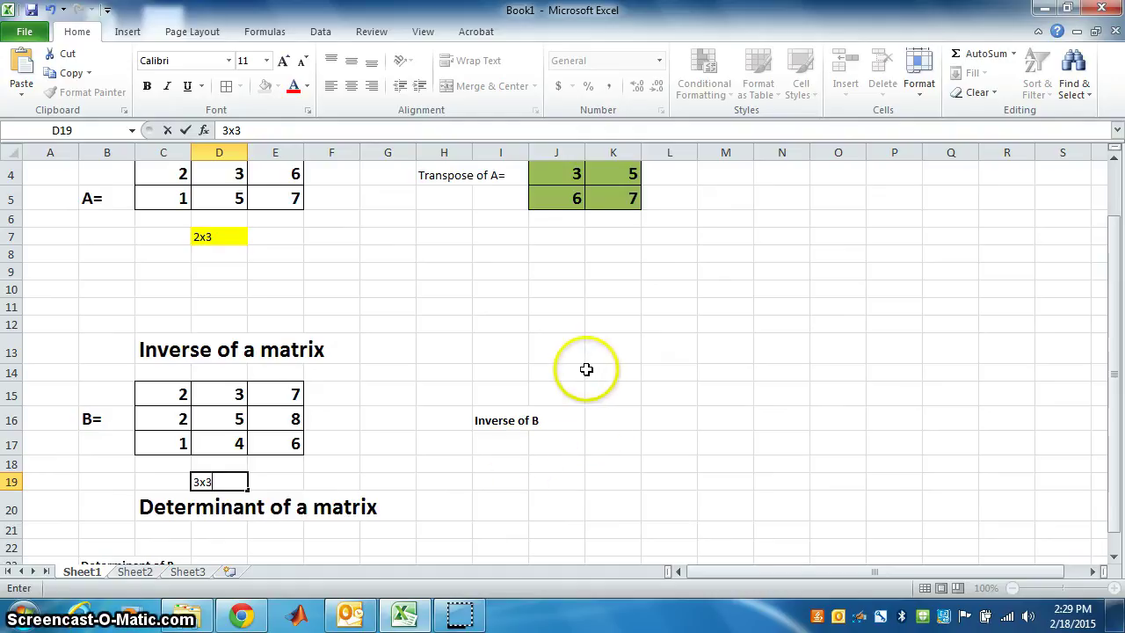
Calculate the inverse of matrix B in K14:M16 with the array formula =MINVERSE(C15:E17)
left_click_drag(608, 375, 712, 422)
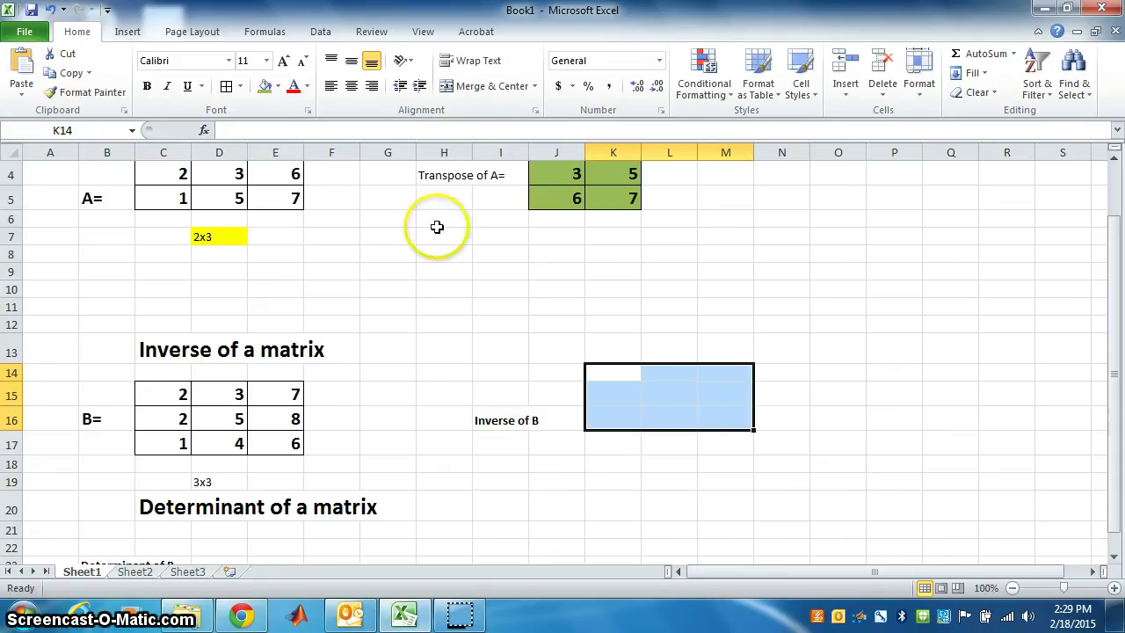
left_click(227, 132)
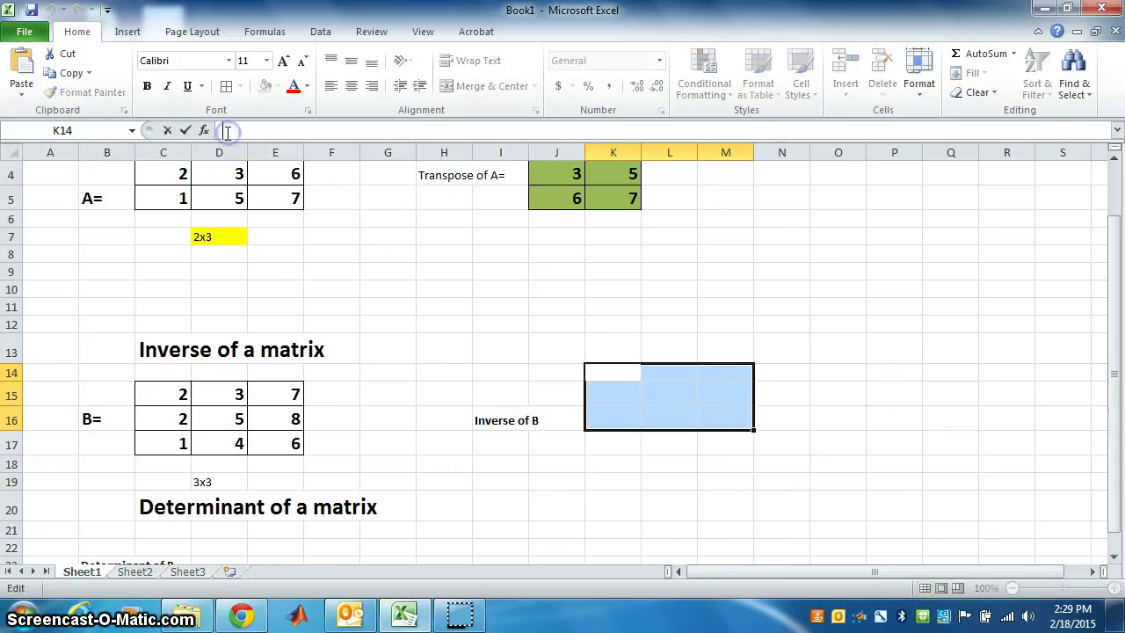
type("=")
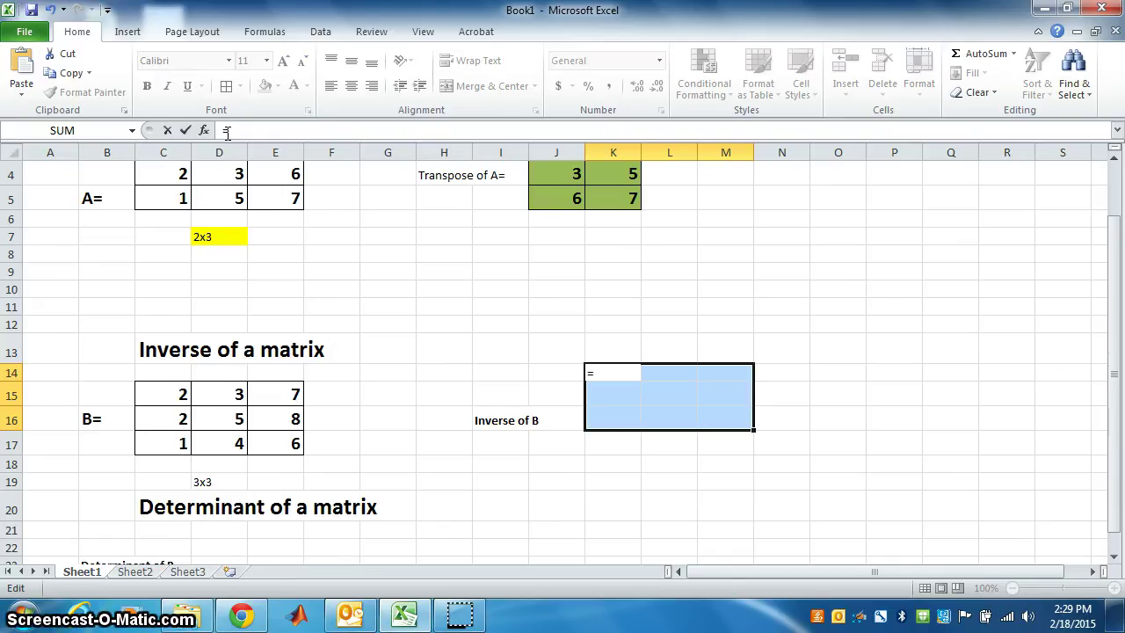
type("m")
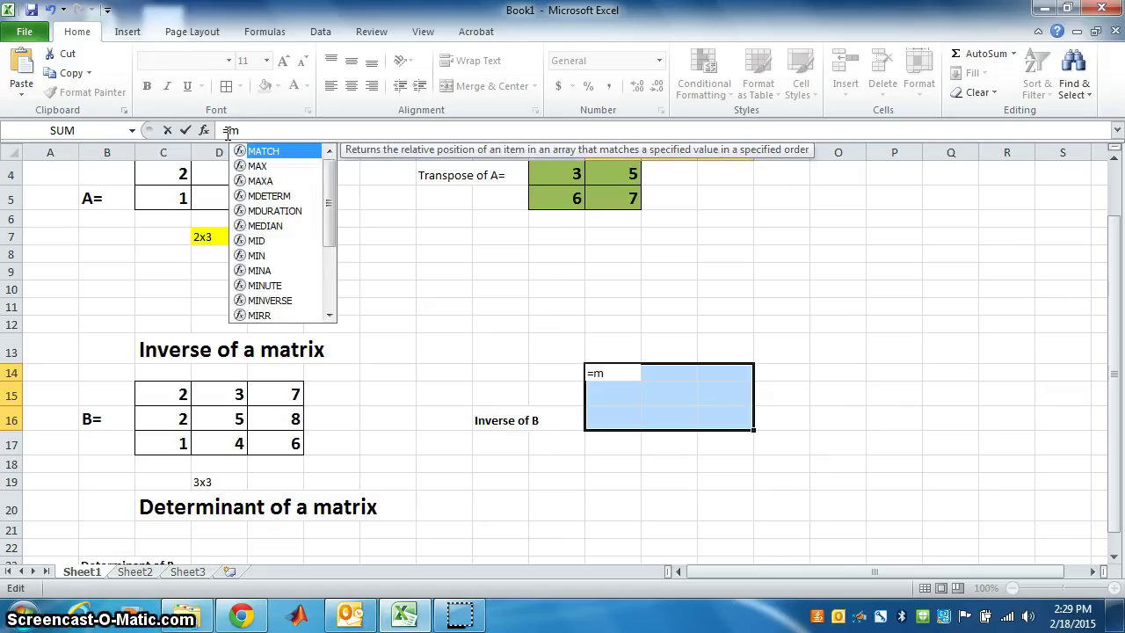
type("inv")
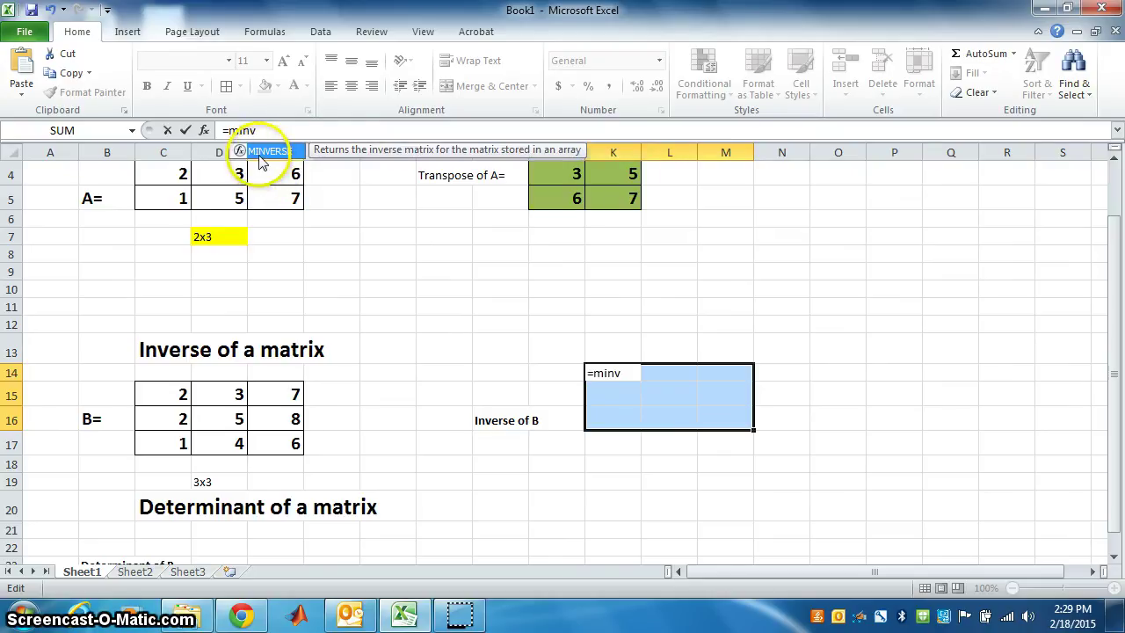
double_click(259, 155)
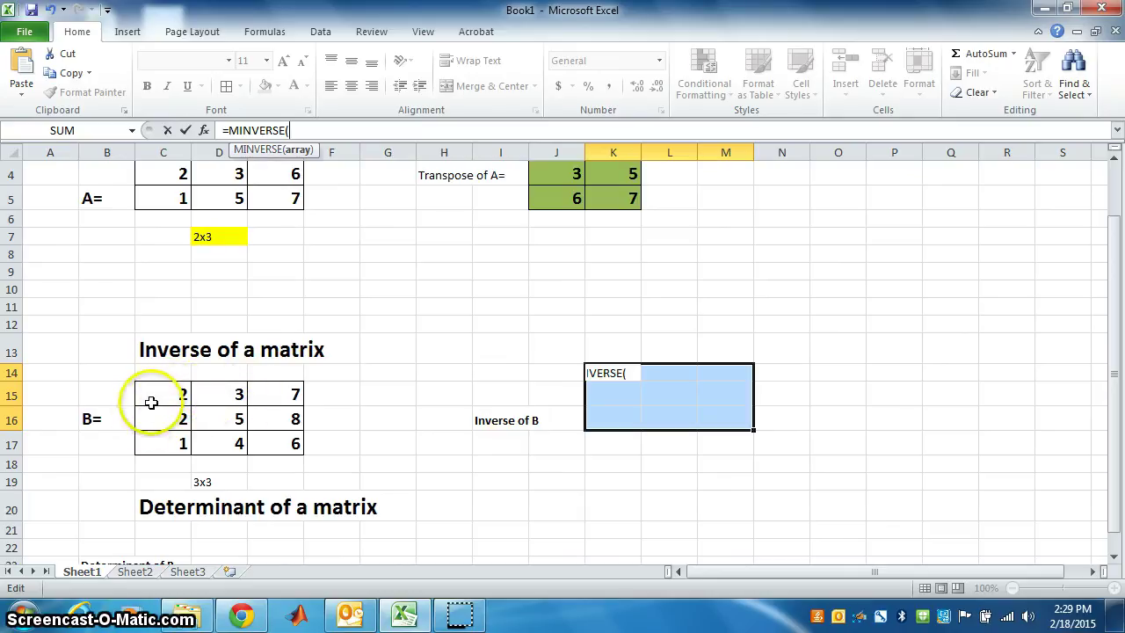
left_click_drag(147, 395, 267, 431)
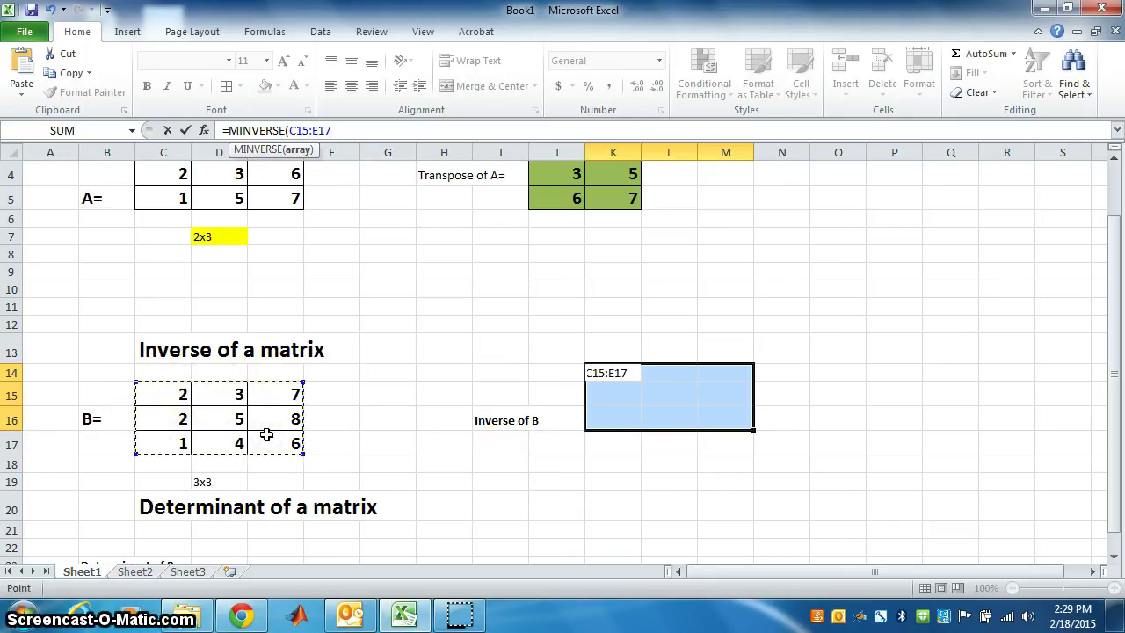
type(")")
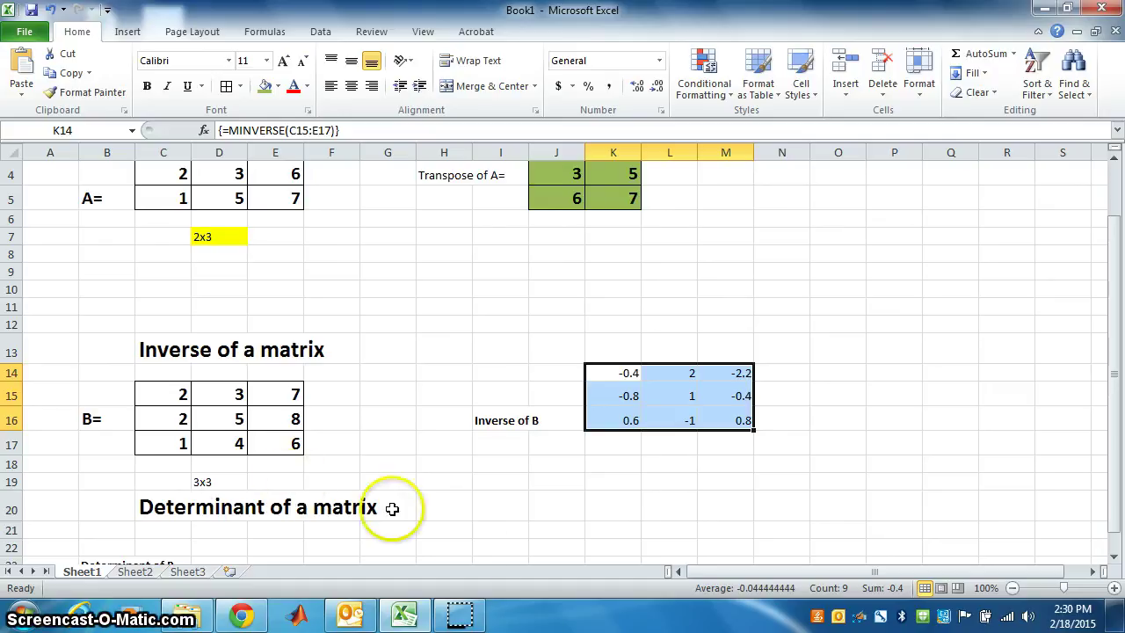
Calculate the determinant of matrix B in cell E23 with the array formula =MDETERM(C15:E17)
left_click(1115, 559)
left_click(1115, 559)
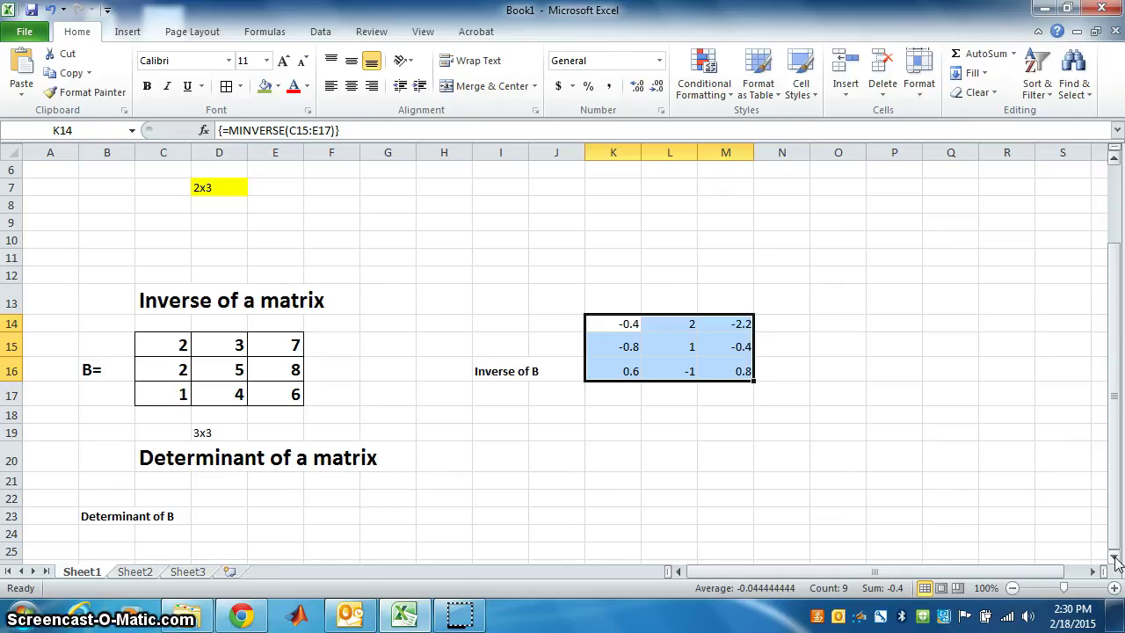
left_click(264, 517)
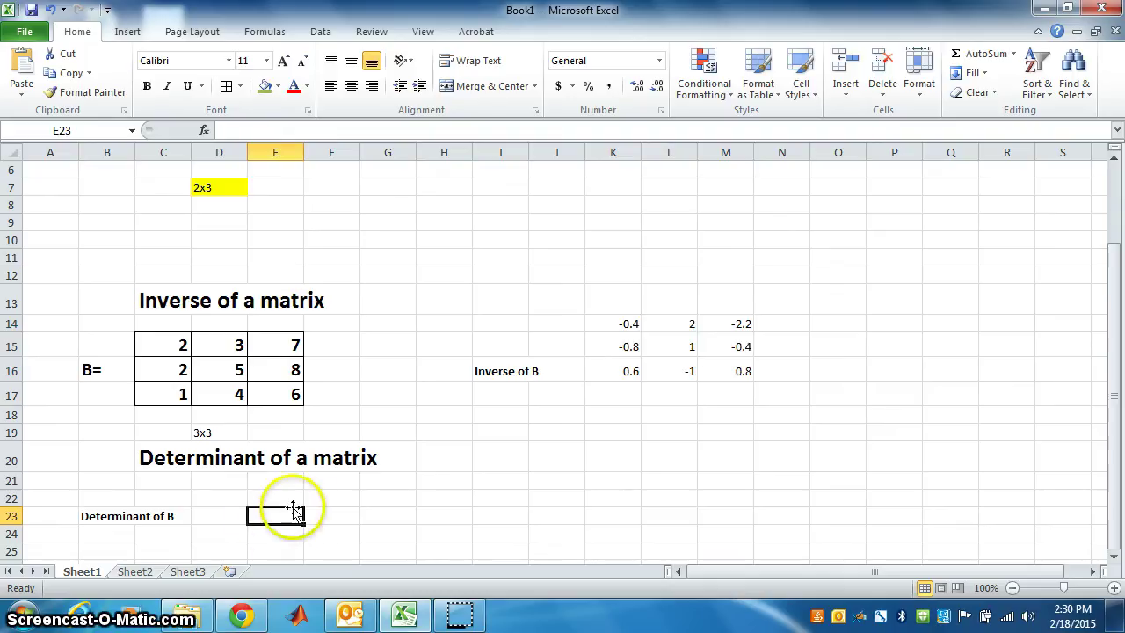
left_click(224, 131)
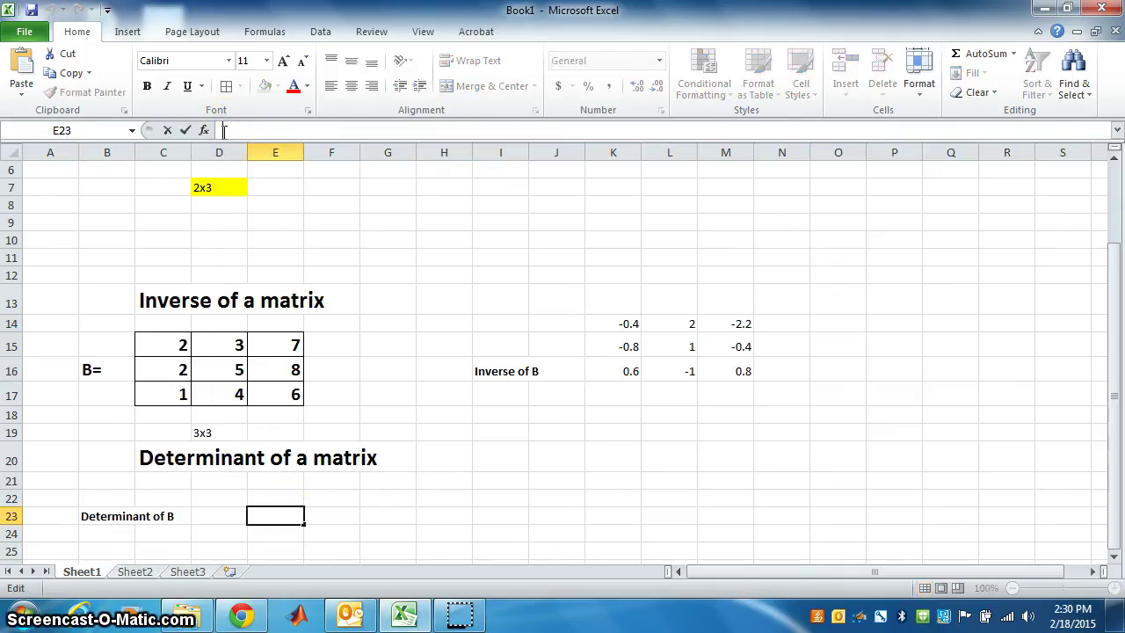
type("=")
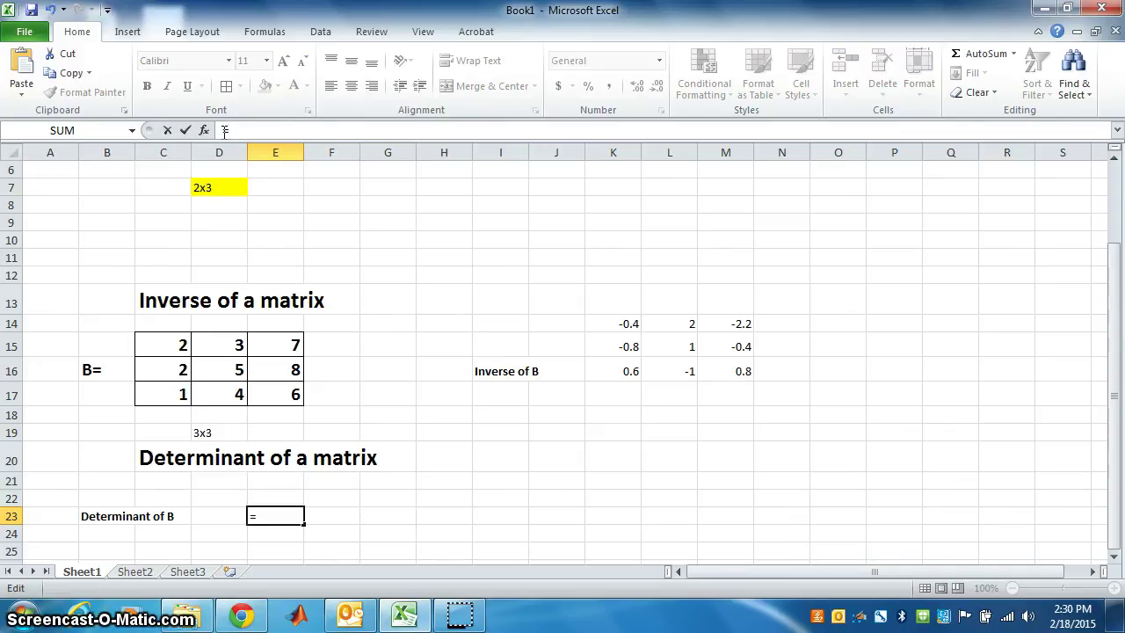
type("mde")
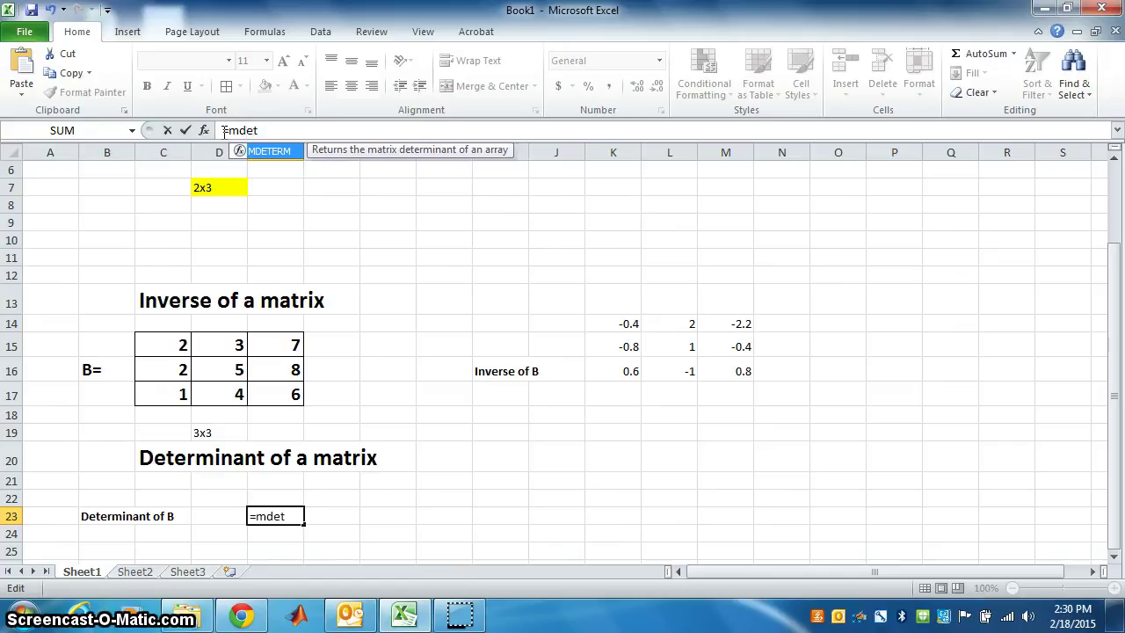
type("t")
left_click(277, 152)
double_click(277, 152)
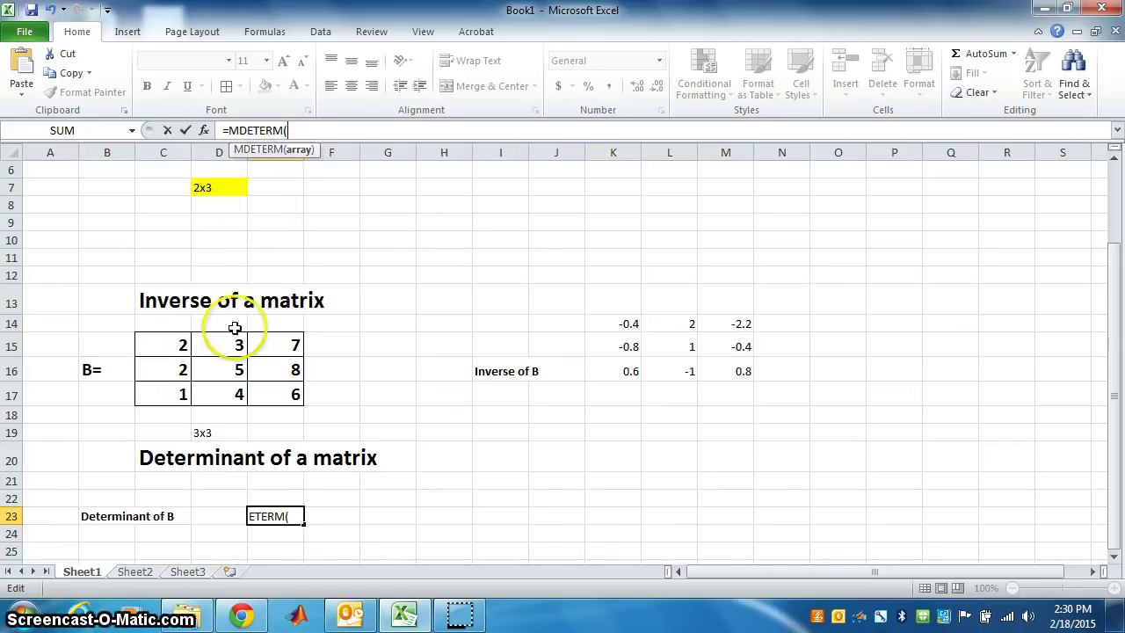
left_click_drag(168, 346, 261, 389)
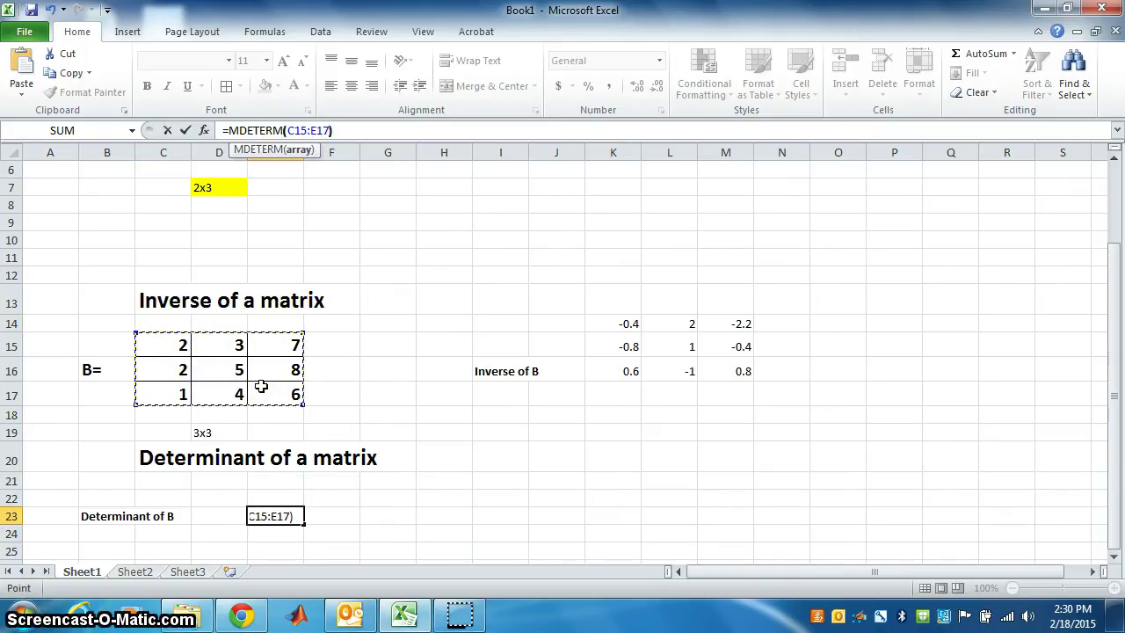
type(")")
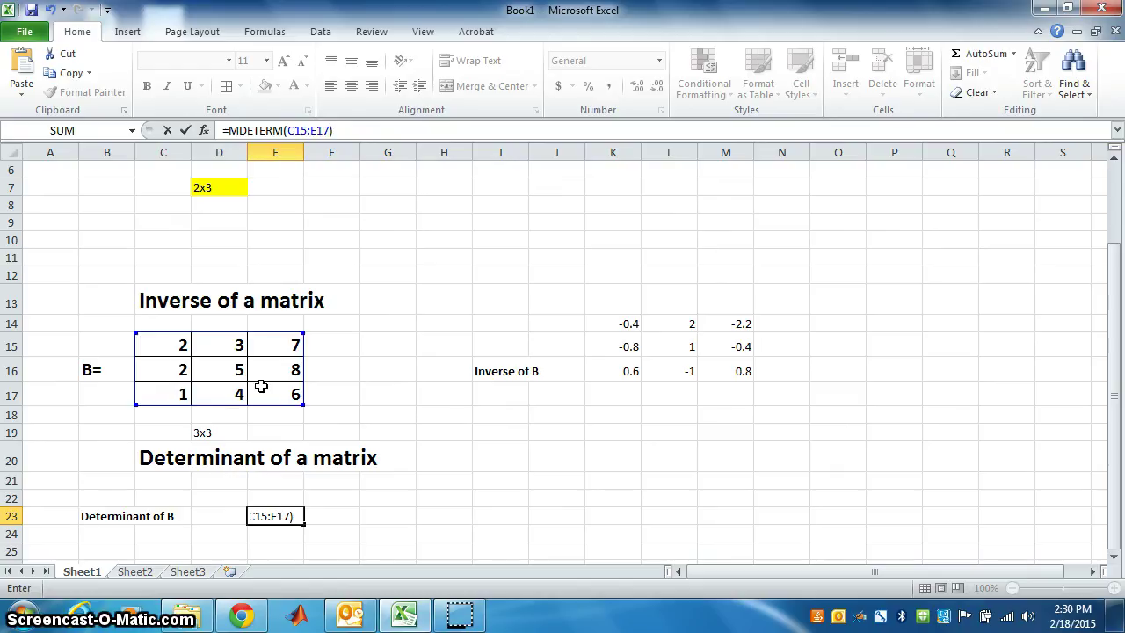
key("ctrl+shift+Return")
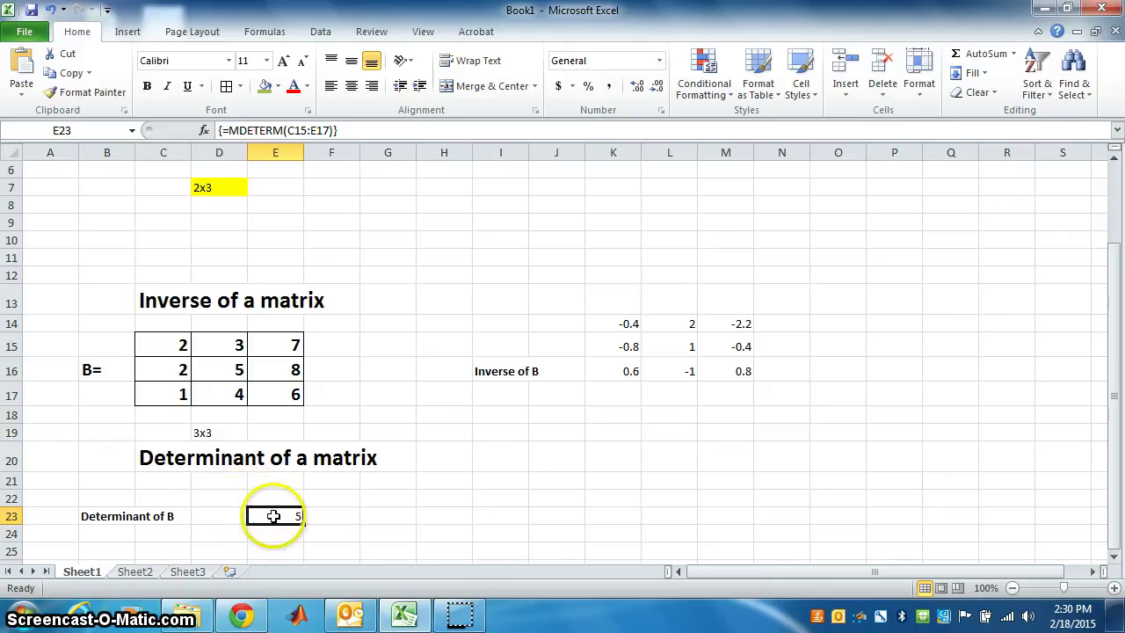
Format the determinant cell E23 with font size 18 and a light blue theme fill
left_click(267, 60)
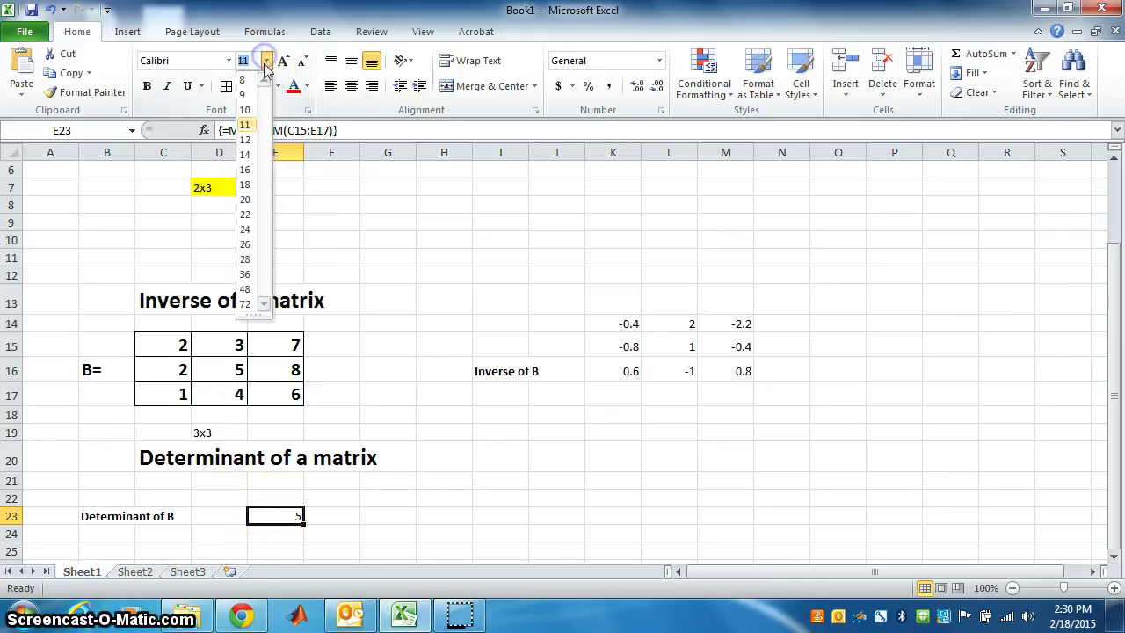
left_click(246, 184)
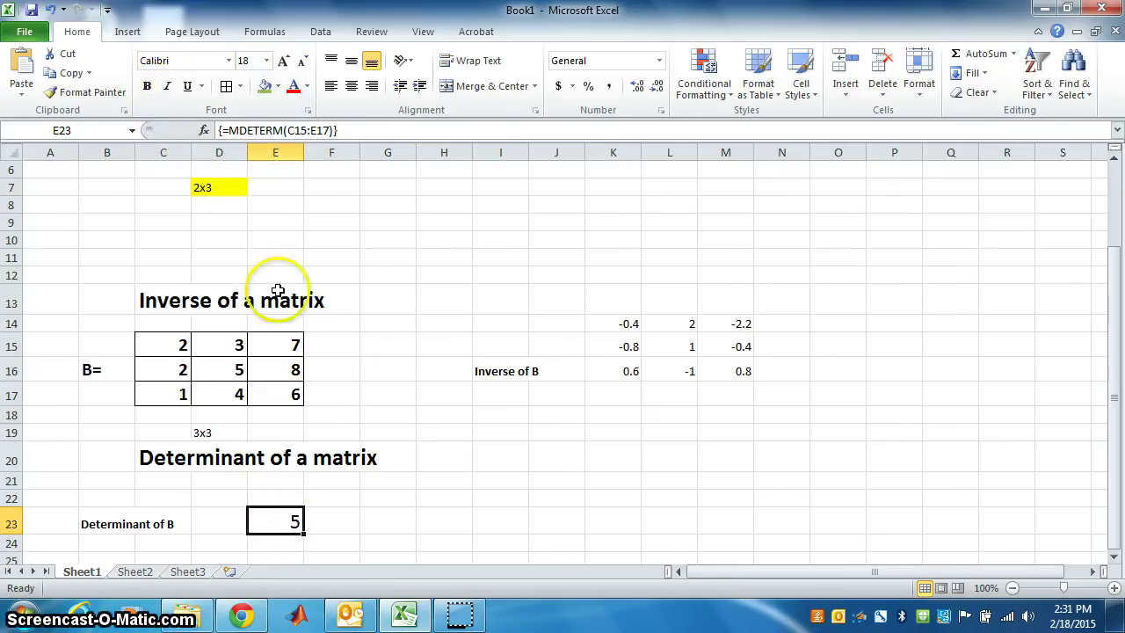
left_click(278, 86)
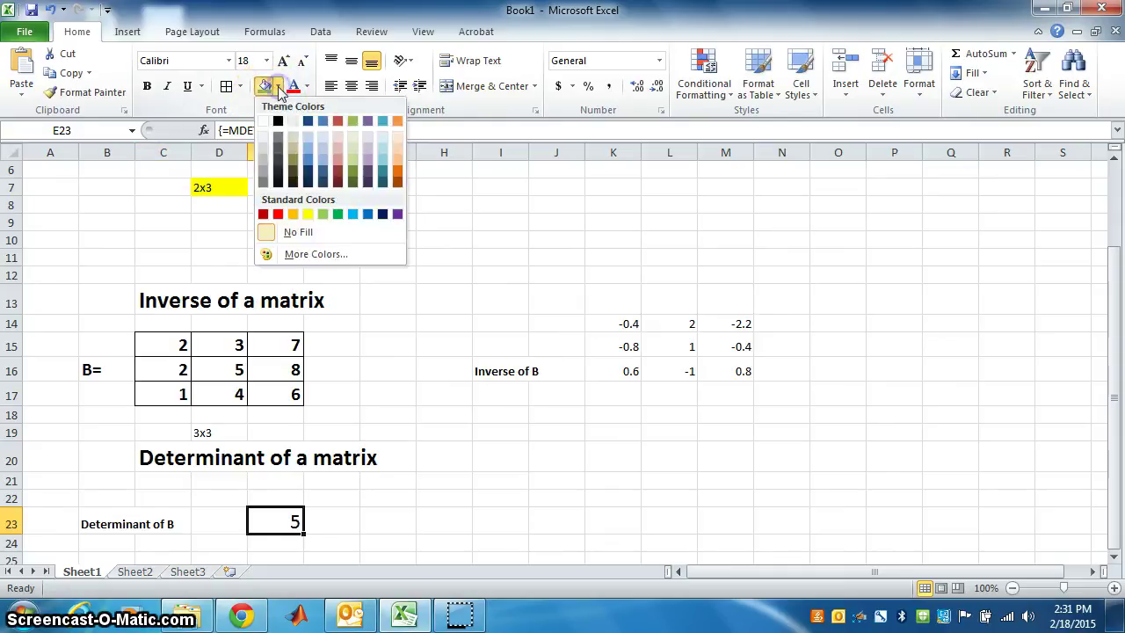
left_click(312, 151)
left_click_drag(556, 433, 558, 459)
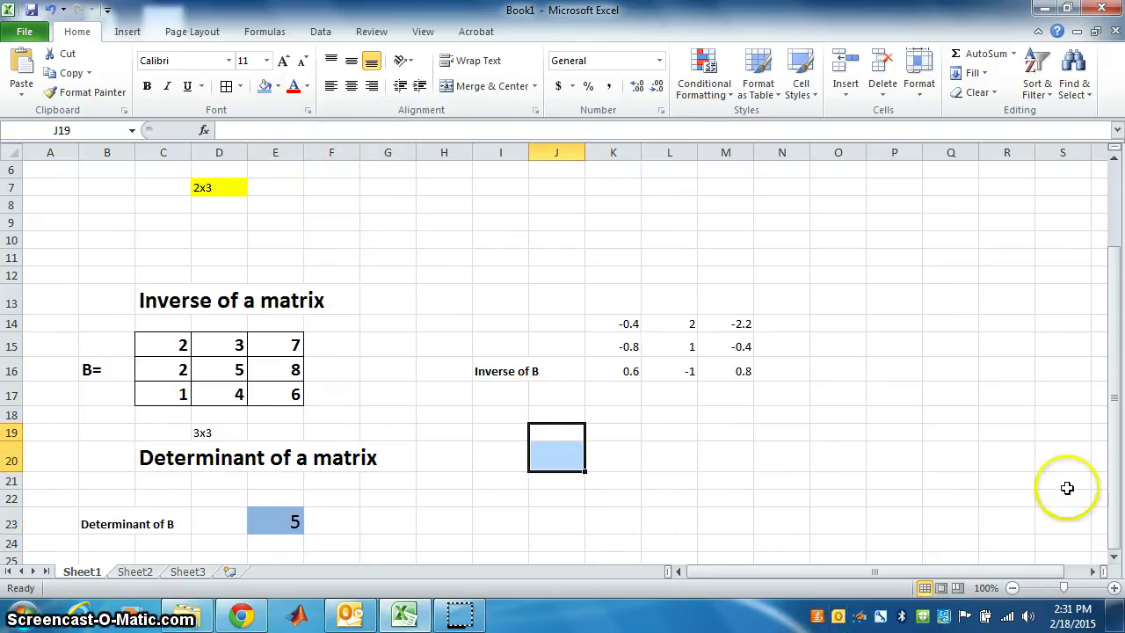
left_click(1099, 417)
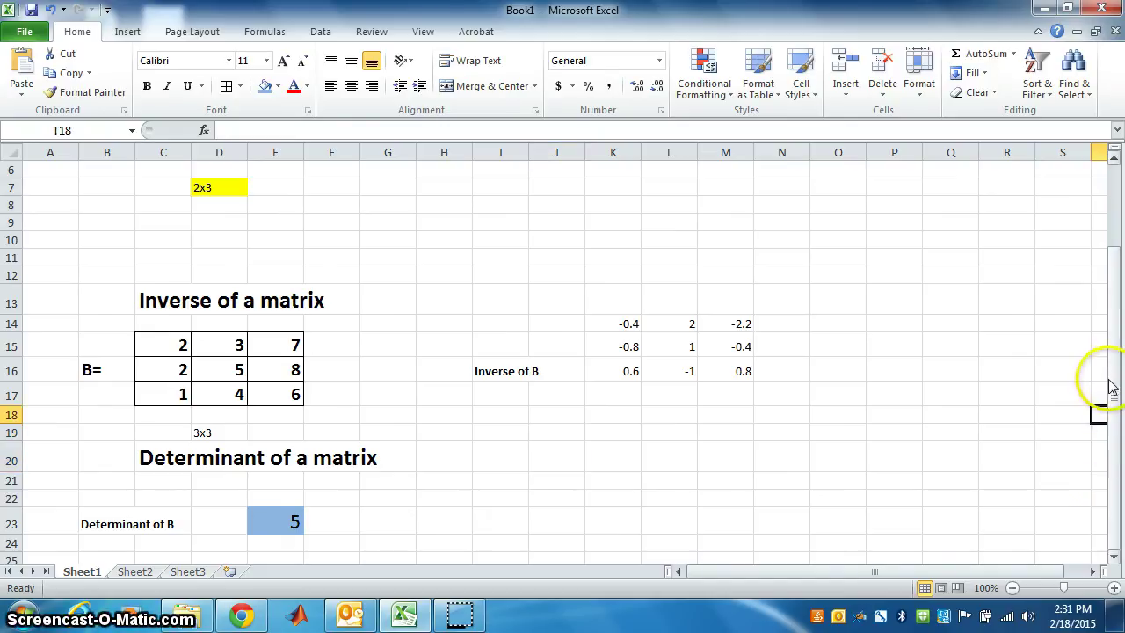
left_click_drag(1107, 414, 1105, 472)
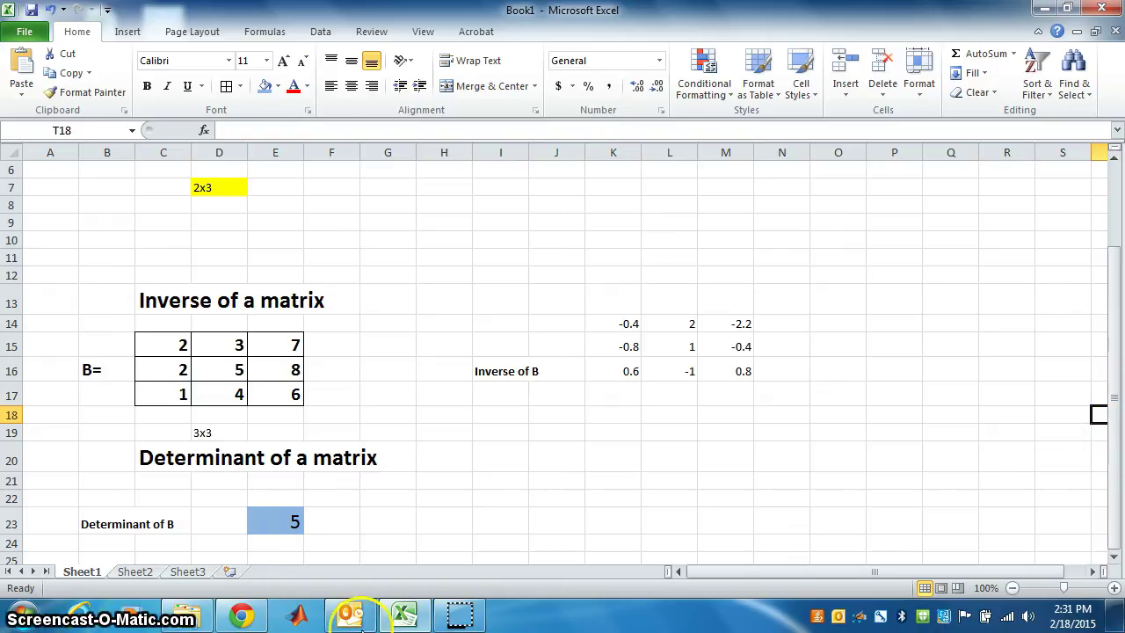
mouse_move(468, 619)
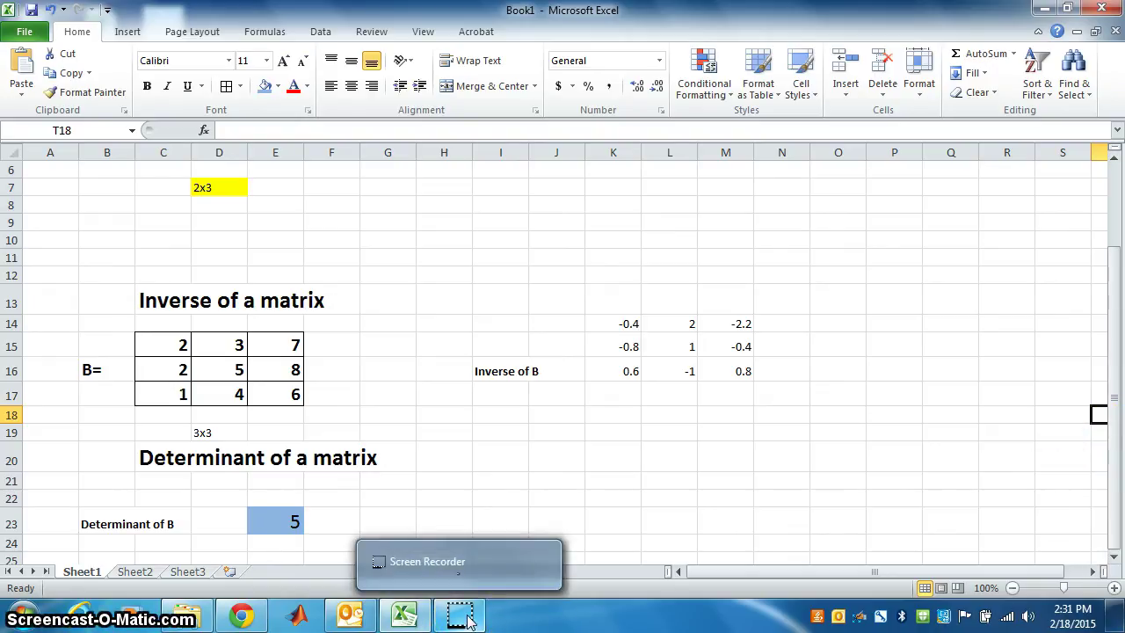